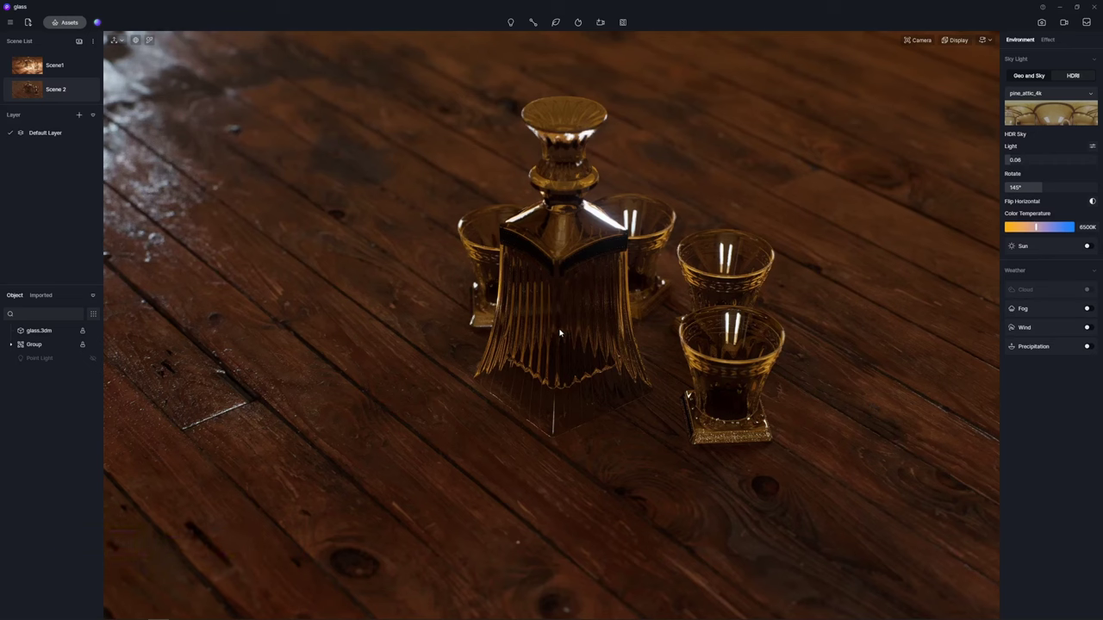
Keep the decanter glass on the Transparent material template and switch its Caustics on.
click(572, 234)
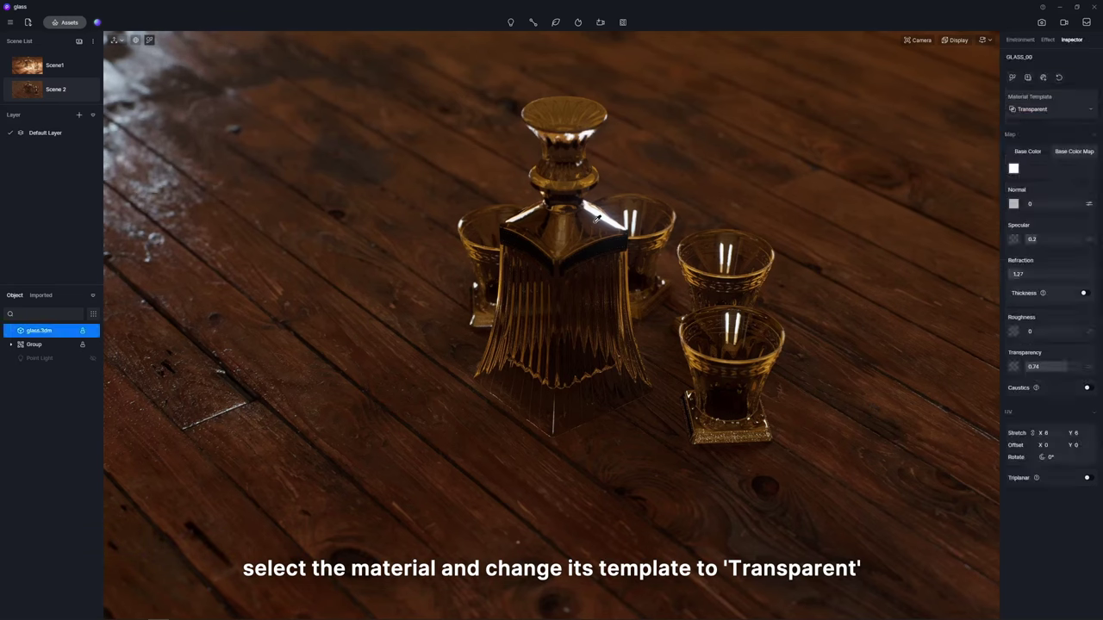
click(1050, 109)
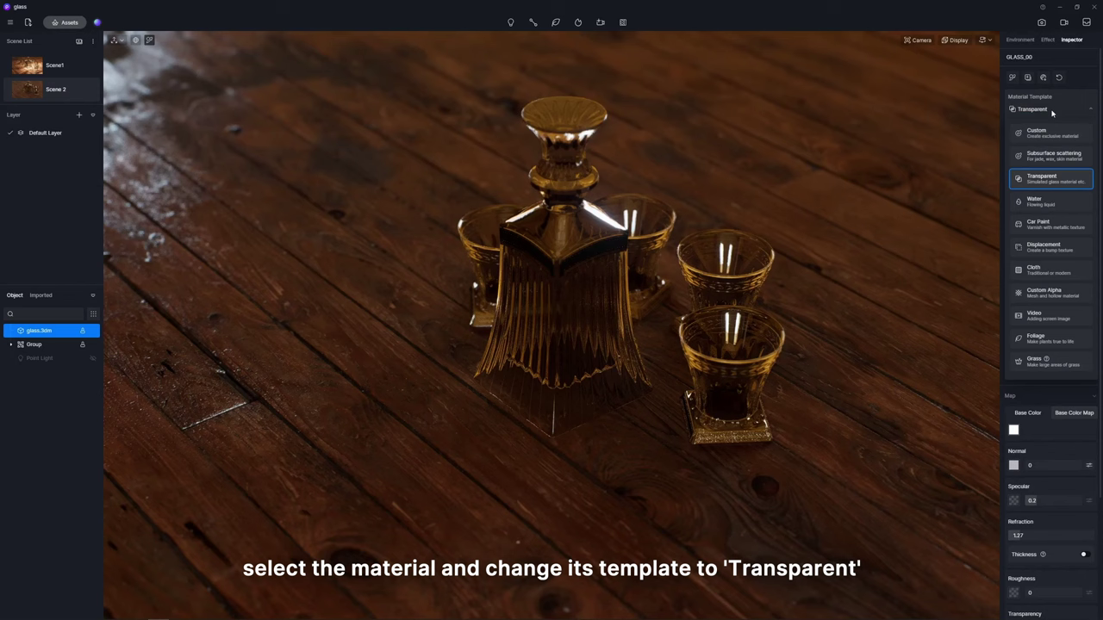
click(1067, 179)
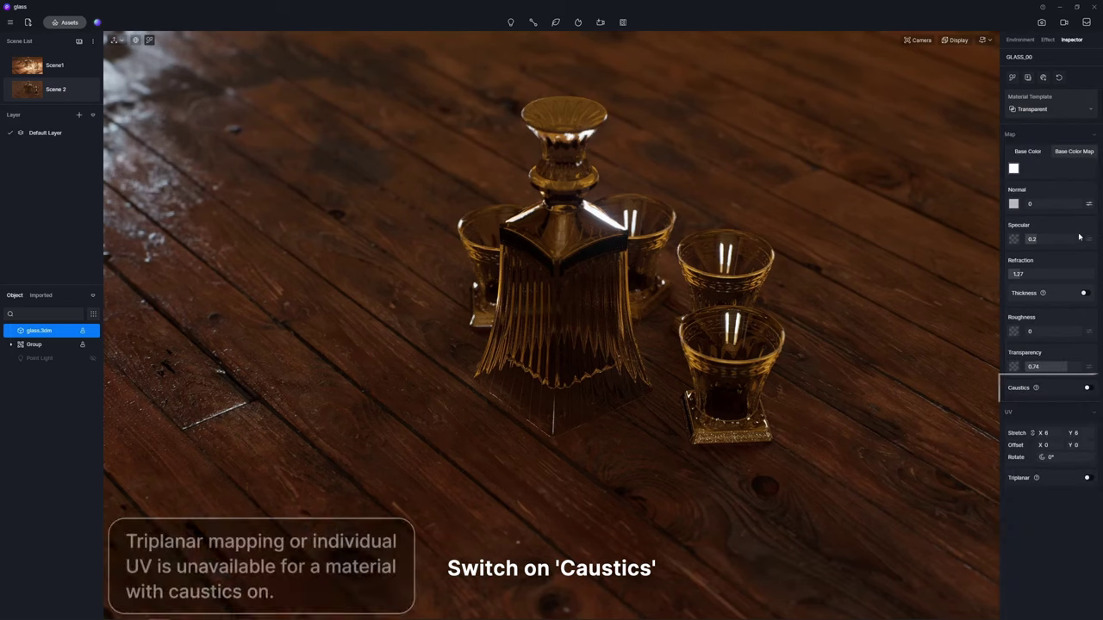
click(1086, 388)
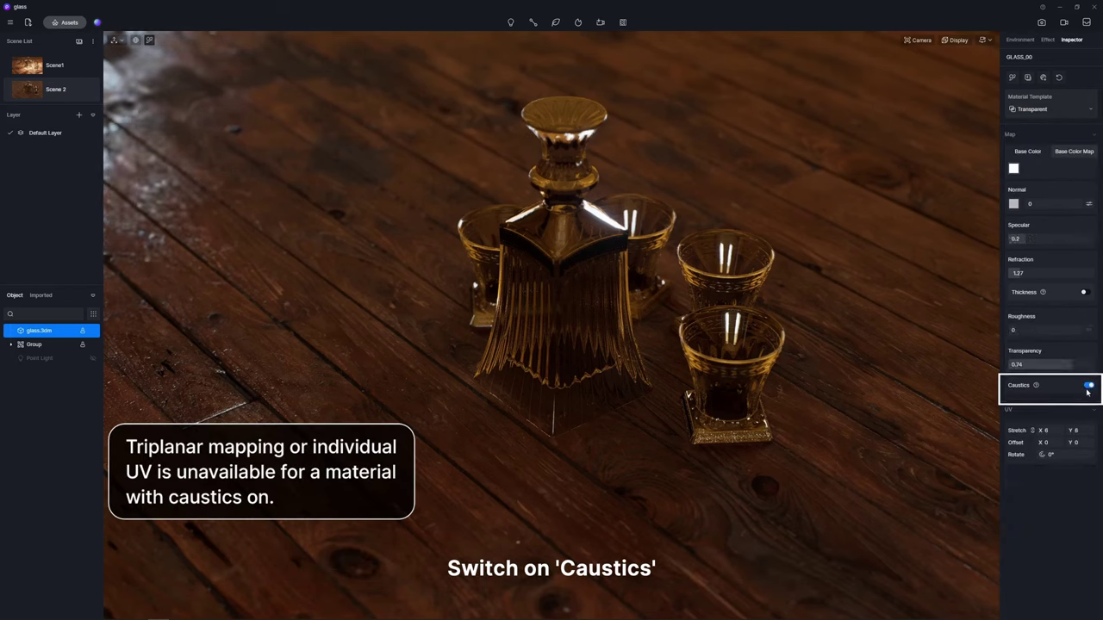
Add a point light beside the glasses with caustics enabled at intensity 2.5.
click(511, 23)
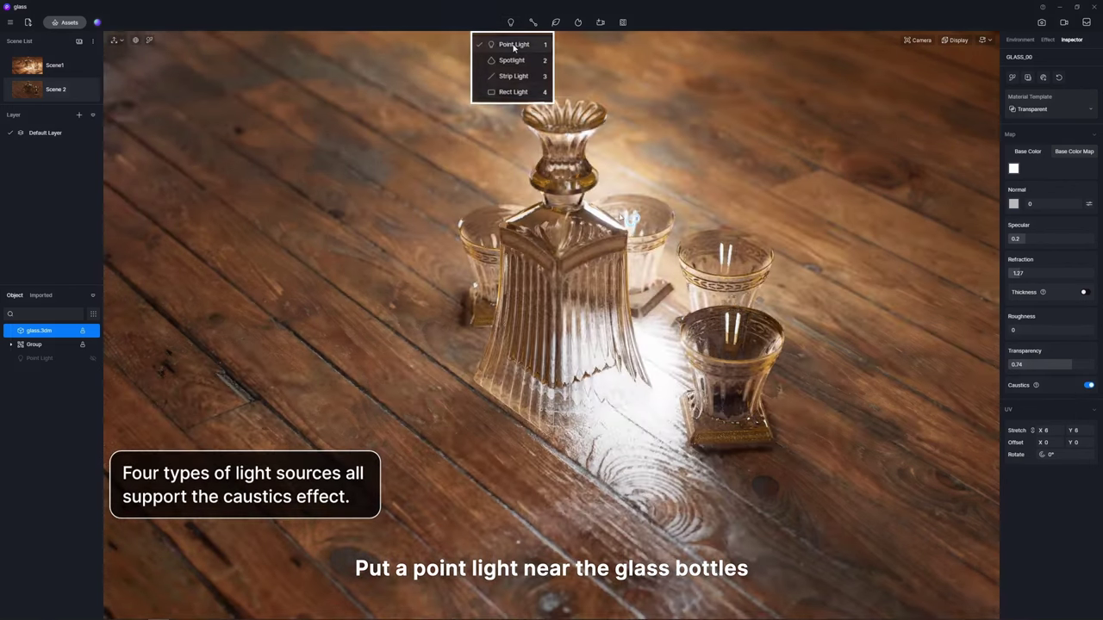
click(513, 45)
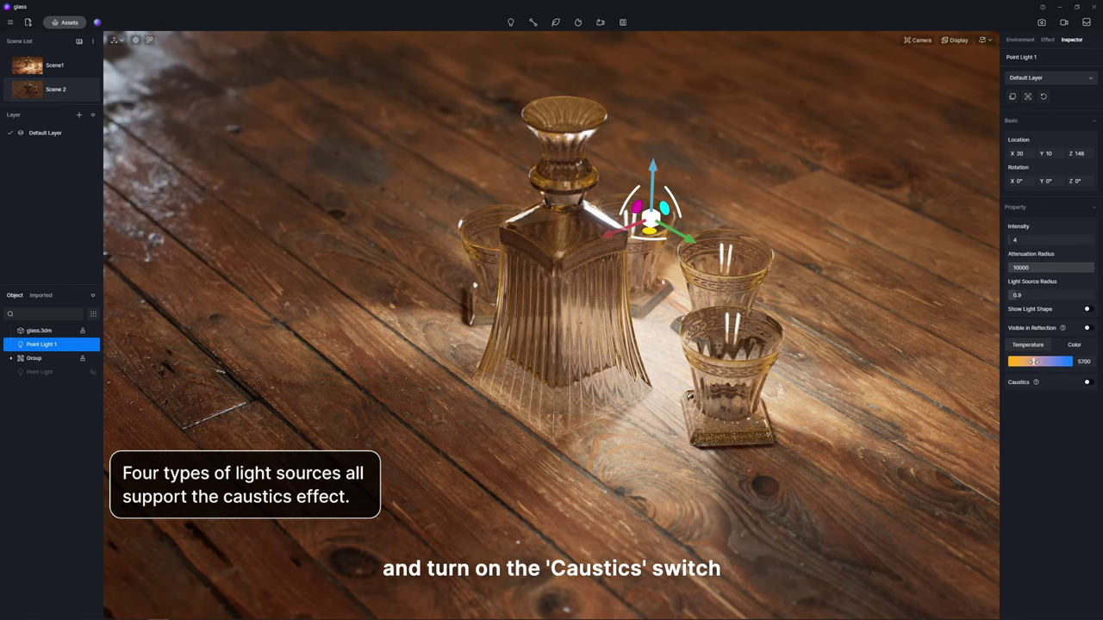
click(1086, 383)
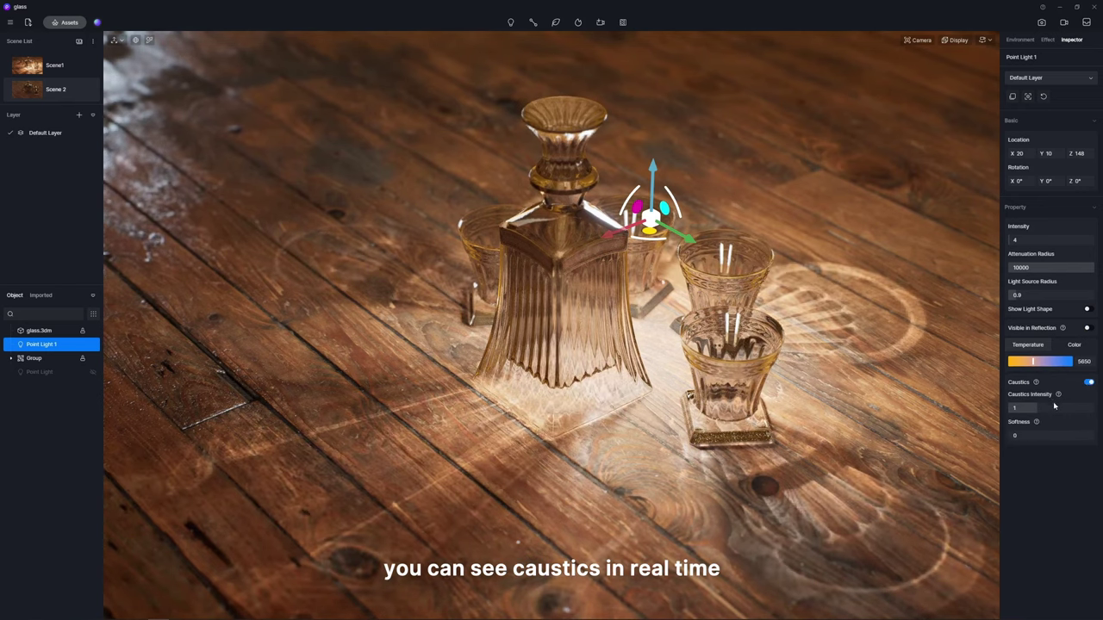
mouse_move(1048, 404)
mouse_down()
mouse_move(1079, 418)
mouse_move(1035, 430)
mouse_up()
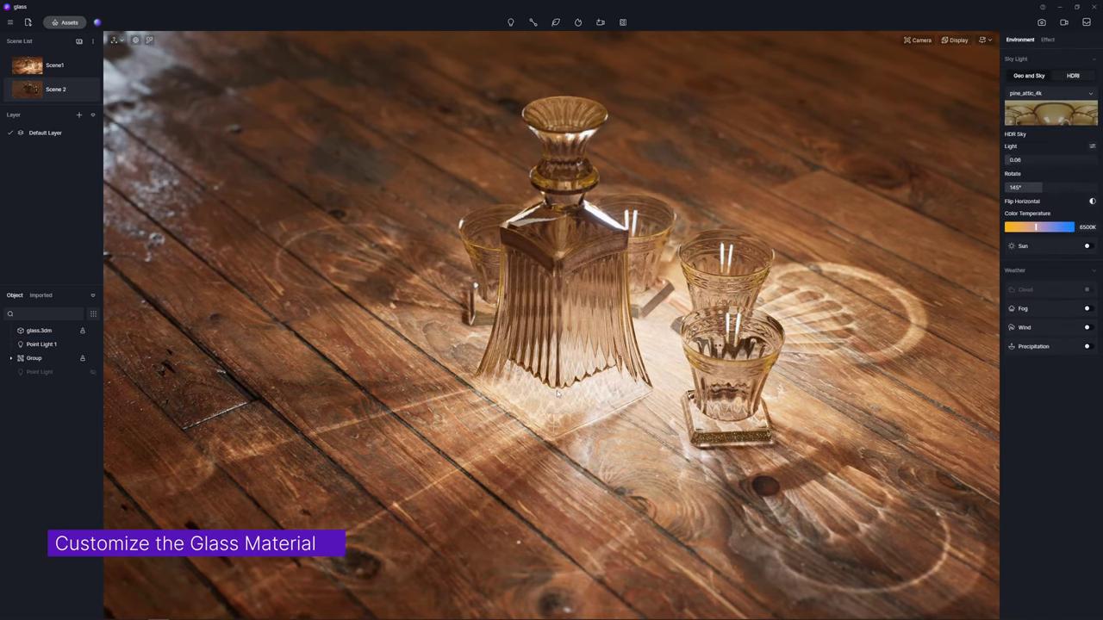
Set the decanter and tumbler glass base colour to a pink hue.
click(571, 323)
click(1005, 170)
click(1004, 203)
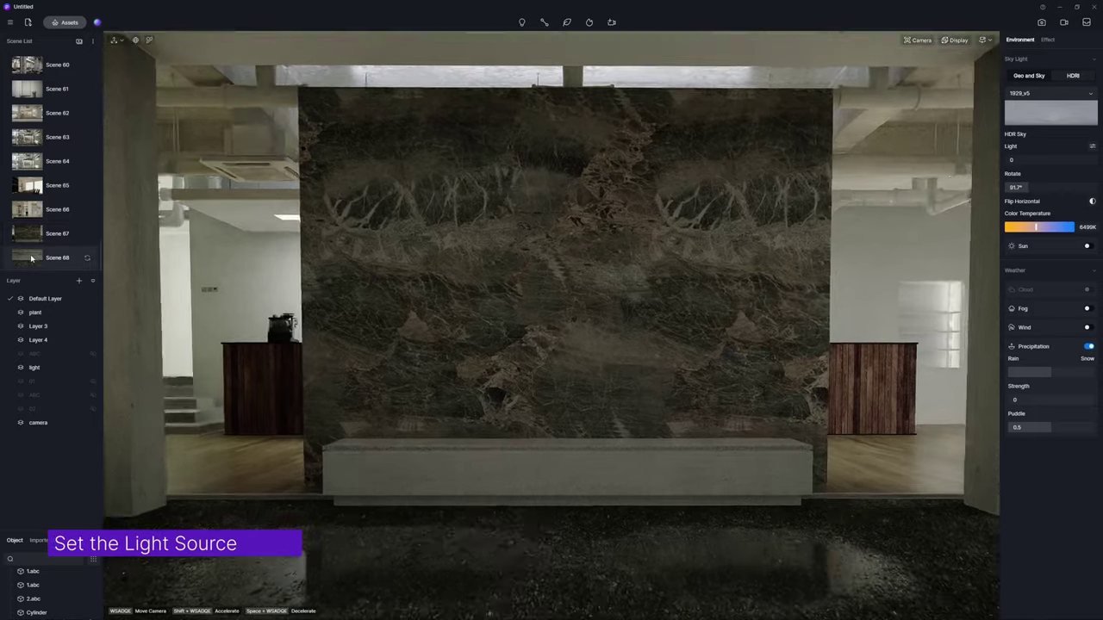
Switch to the top-down bench scene and place a point light inside the glass cylinder.
click(31, 258)
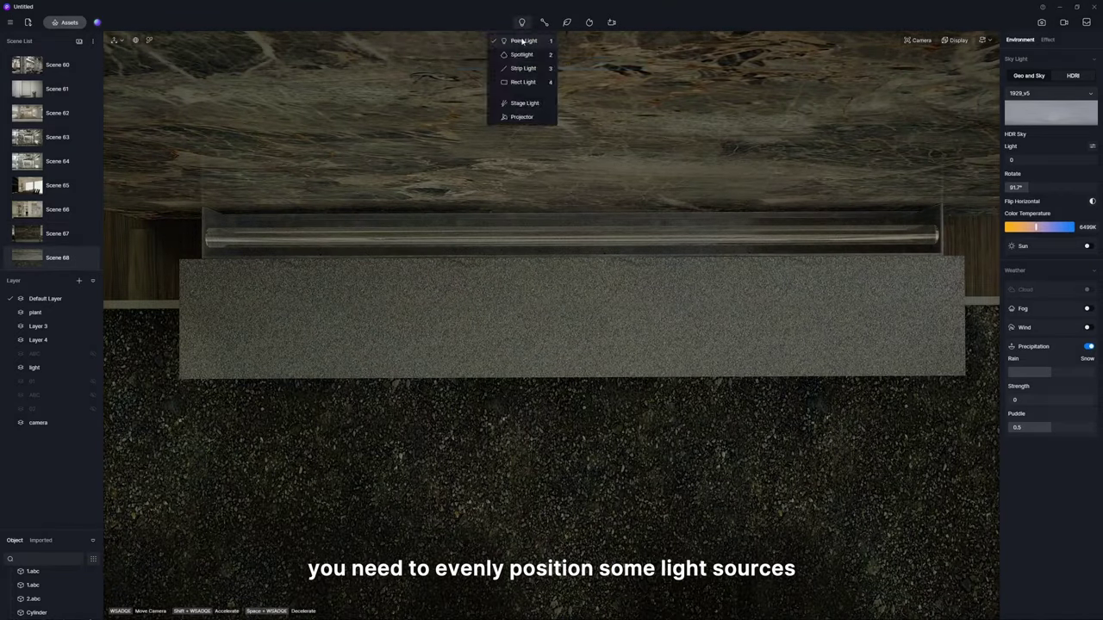
click(522, 40)
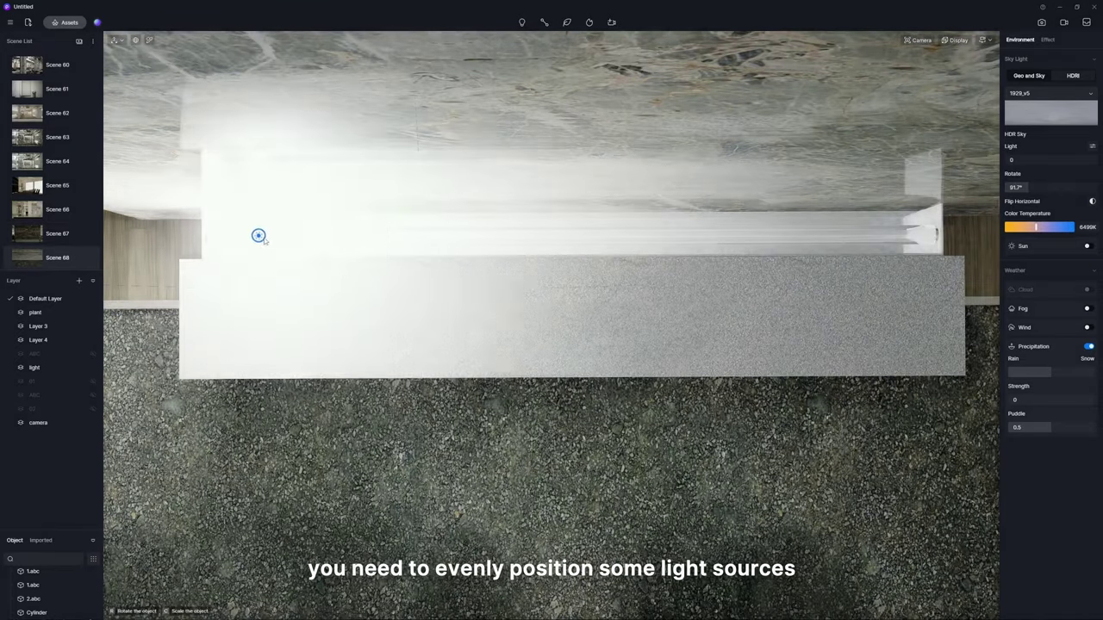
click(259, 236)
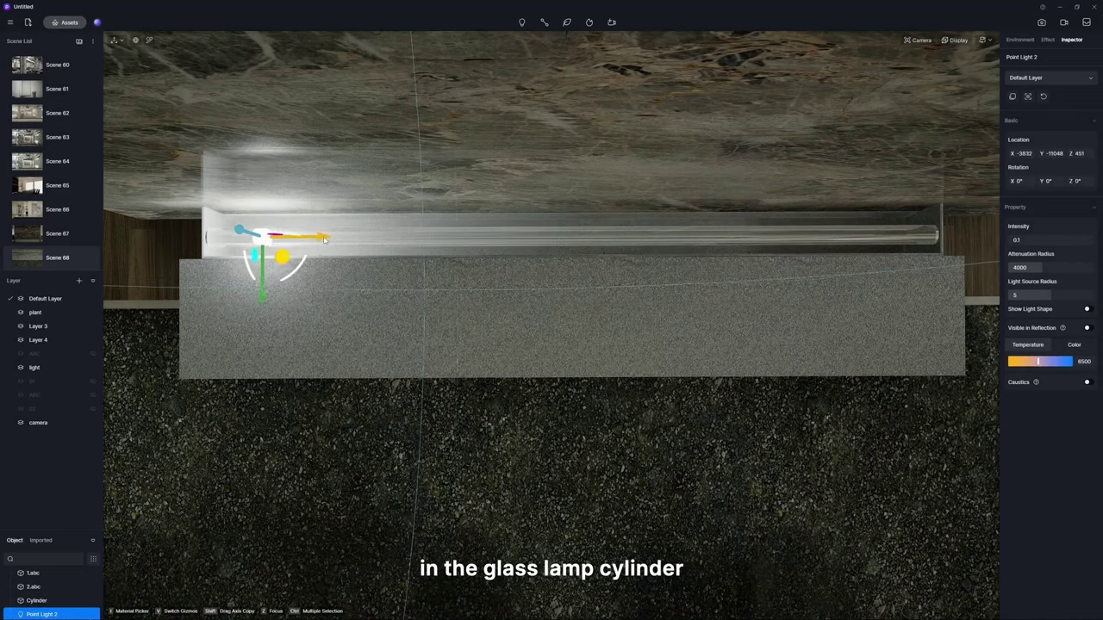
Copy the light into an evenly spaced row along the cylinder and set source radius to 3.
shift+drag(319, 238, 530, 241)
shift+drag(530, 242, 597, 247)
mouse_move(325, 236)
shift+mouse_down()
mouse_move(677, 236)
mouse_move(399, 236)
shift+mouse_up()
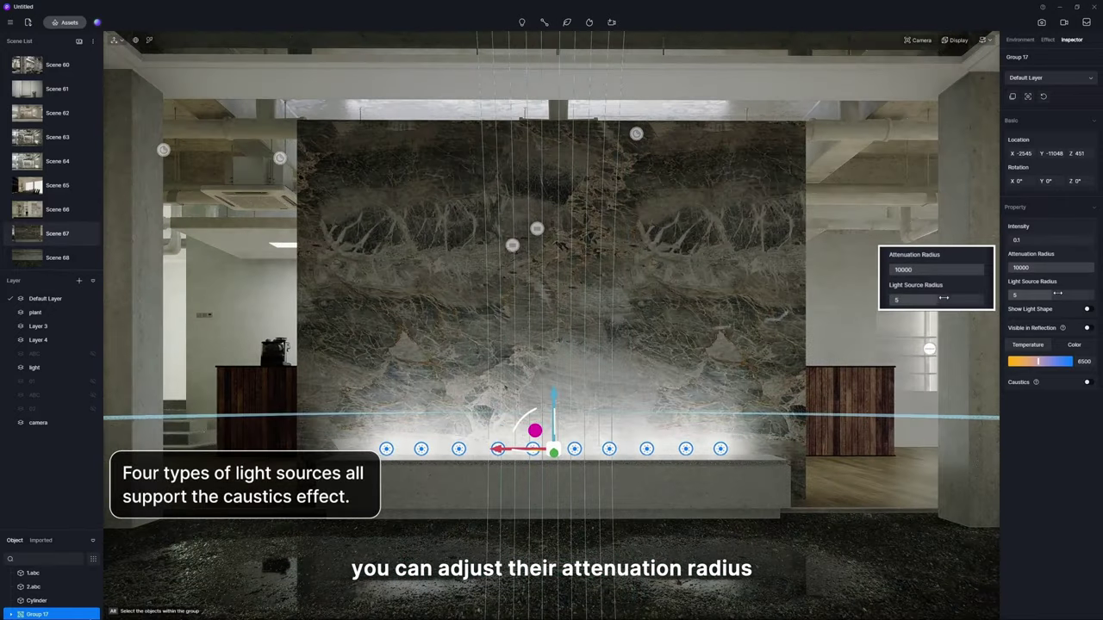
drag(1050, 295, 1043, 296)
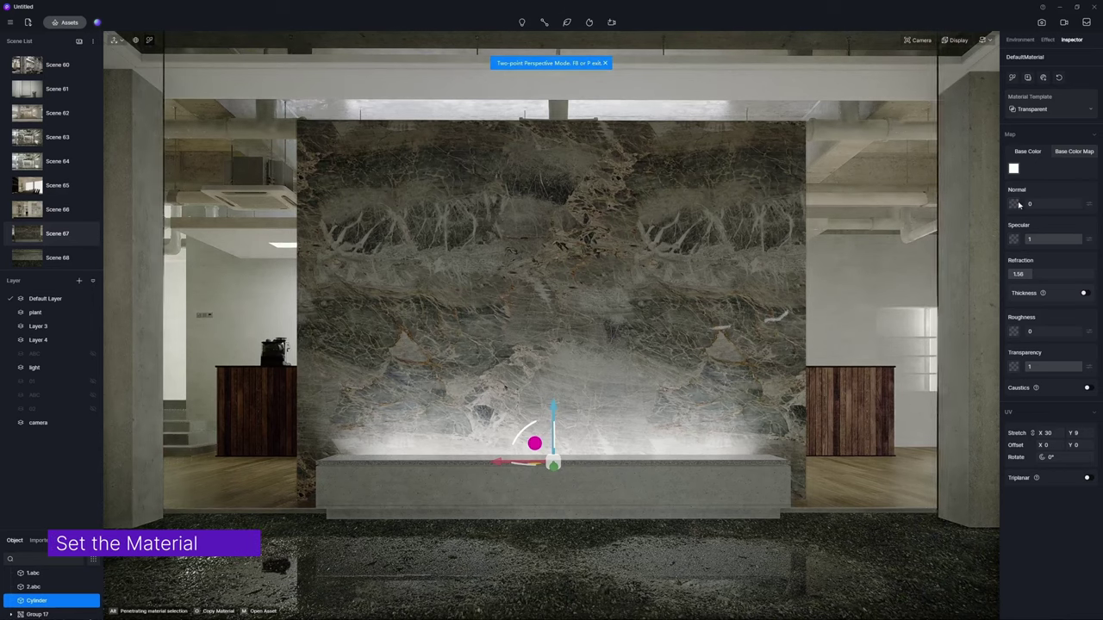
Give the cylinder glass a water normal map at UV stretch 60; set lights' caustics intensity to 3.
click(1013, 205)
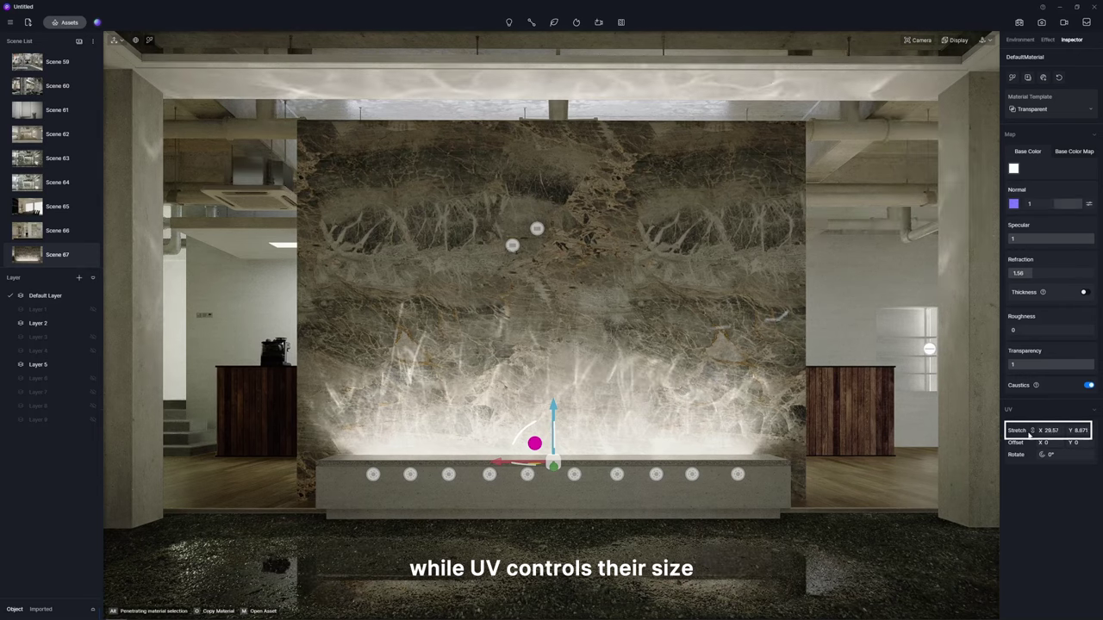
drag(1028, 437, 1050, 431)
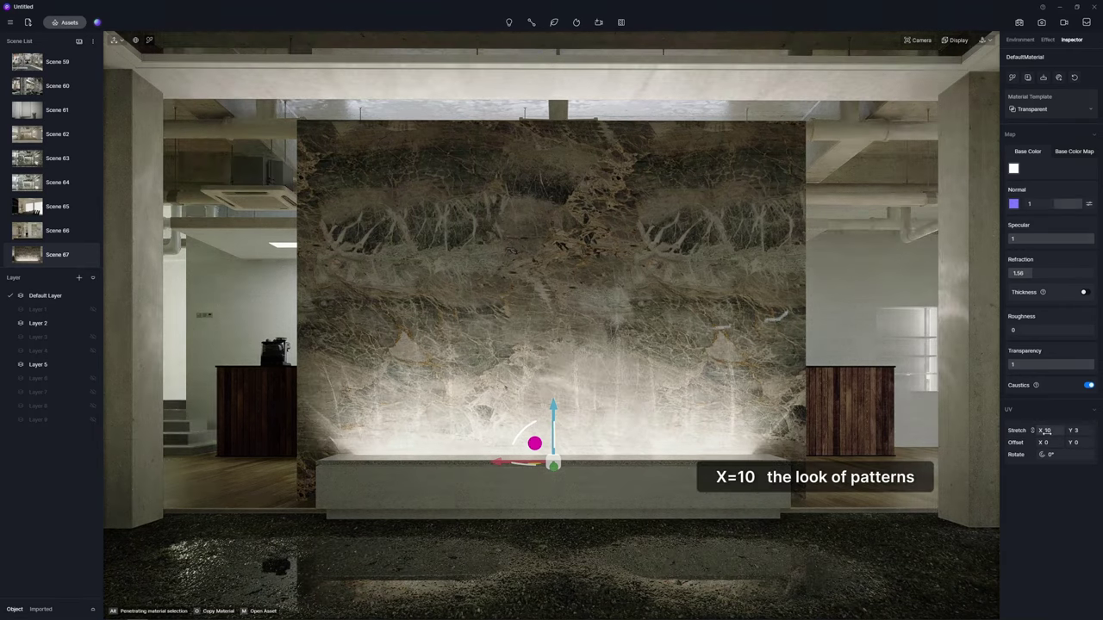
text(0)
key(Return)
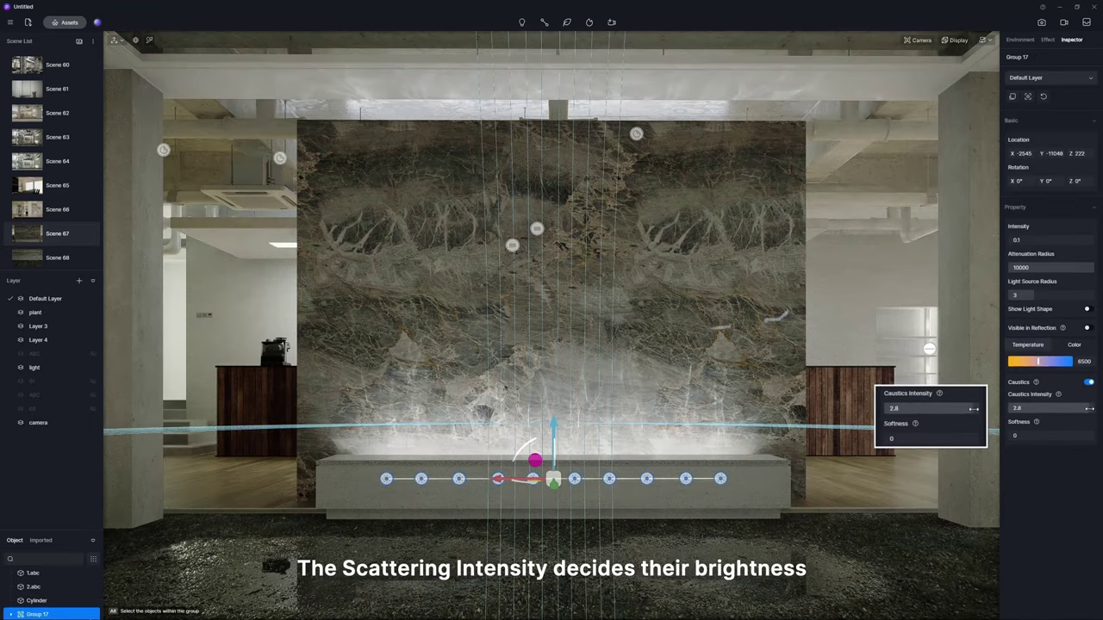
drag(1091, 409, 1096, 408)
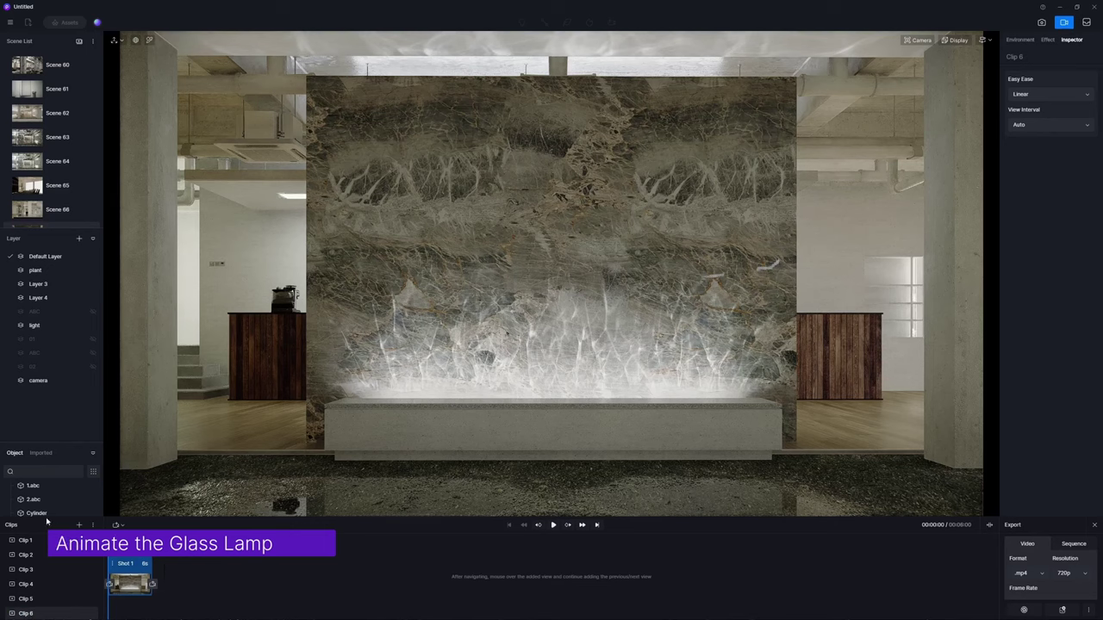
Keyframe the lamp cylinder's X rotation at 45° and play back the clip.
click(45, 515)
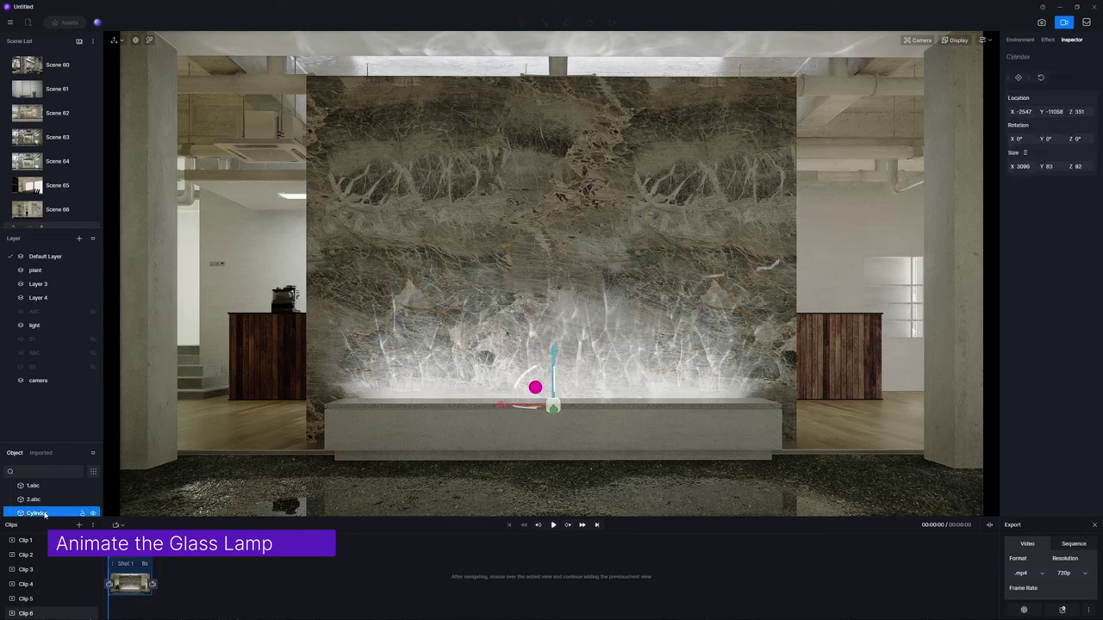
click(1018, 77)
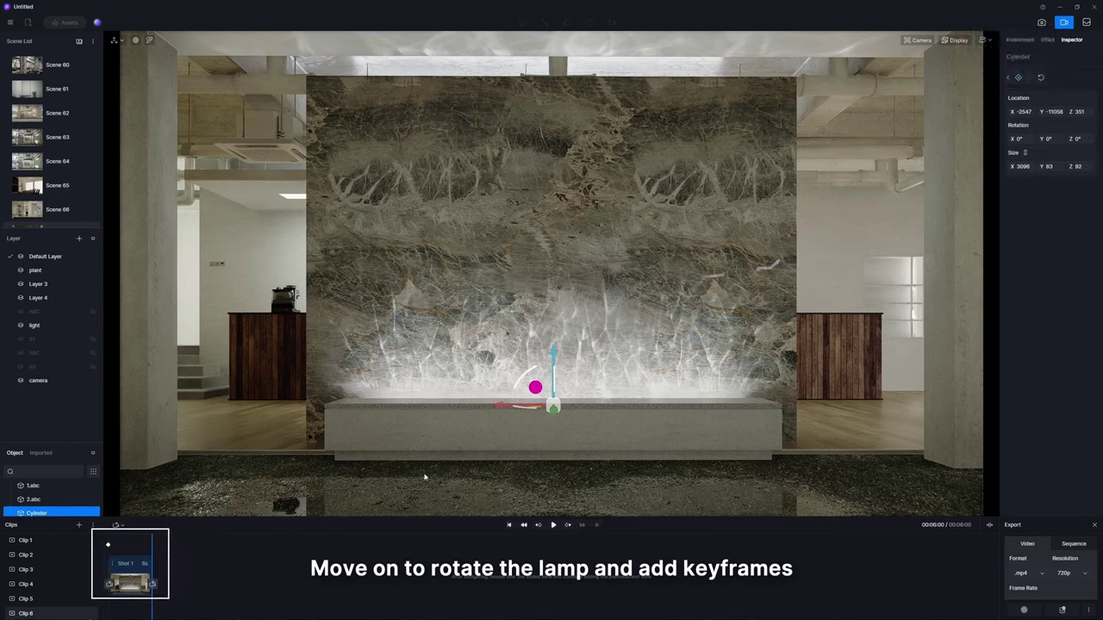
click(1015, 138)
text(45)
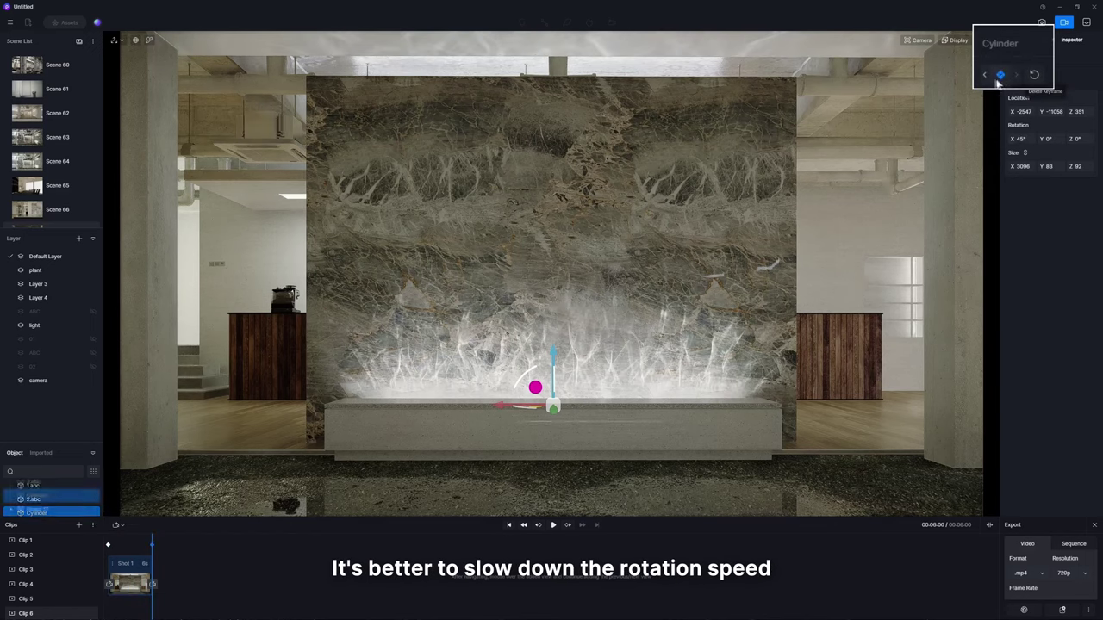
click(976, 119)
click(554, 524)
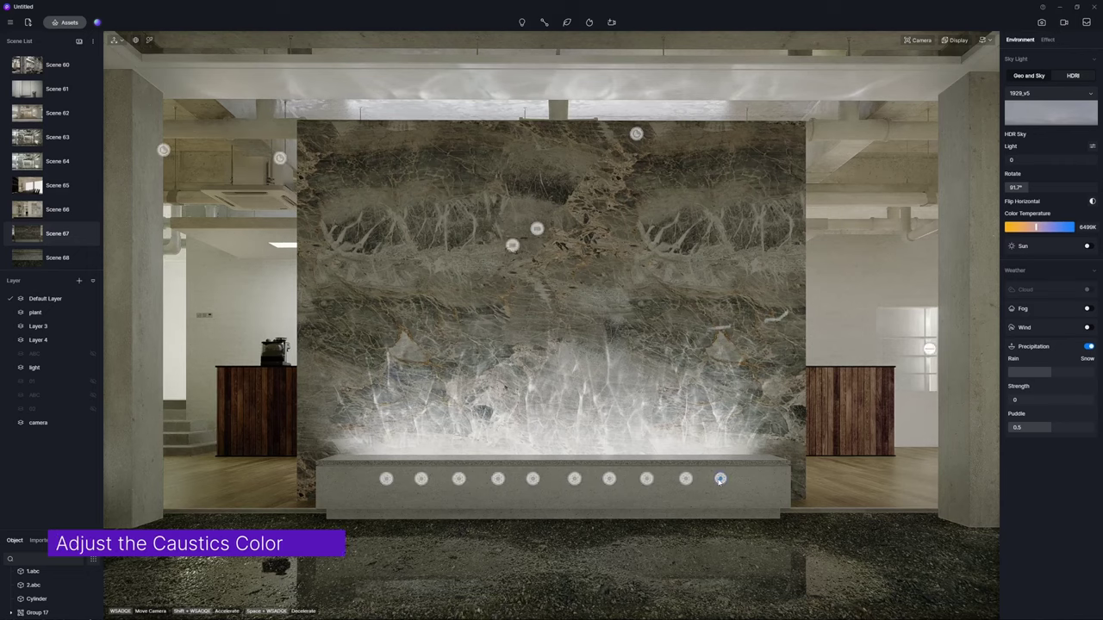
Shift the lamp light group's colour hue to green and set the glass cylinder's base colour to magenta.
click(720, 479)
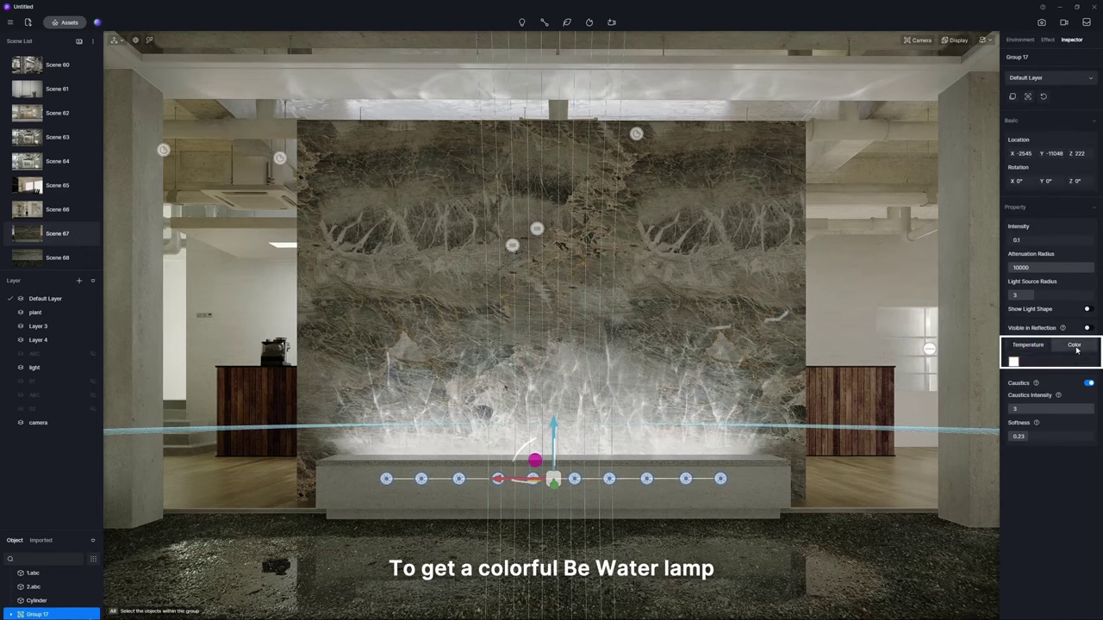
click(1014, 361)
mouse_move(1012, 321)
mouse_down()
mouse_move(1061, 321)
mouse_move(1012, 334)
mouse_up()
click(1014, 169)
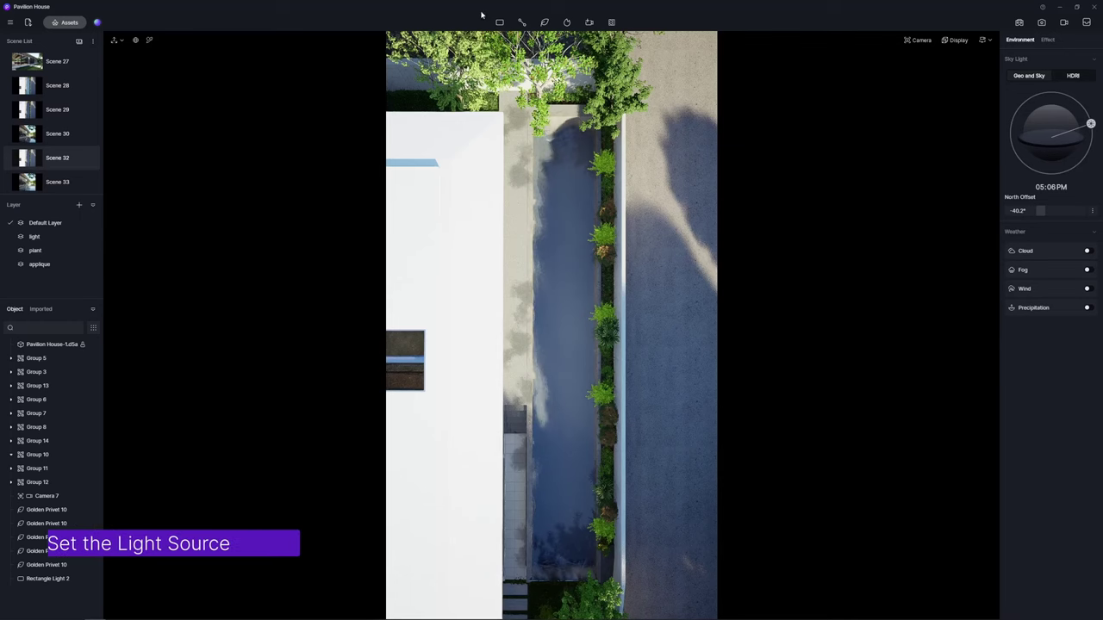
Cover the pool with a 0.3-intensity rectangle light, reflections hidden, temperature raised, caustics on.
click(568, 351)
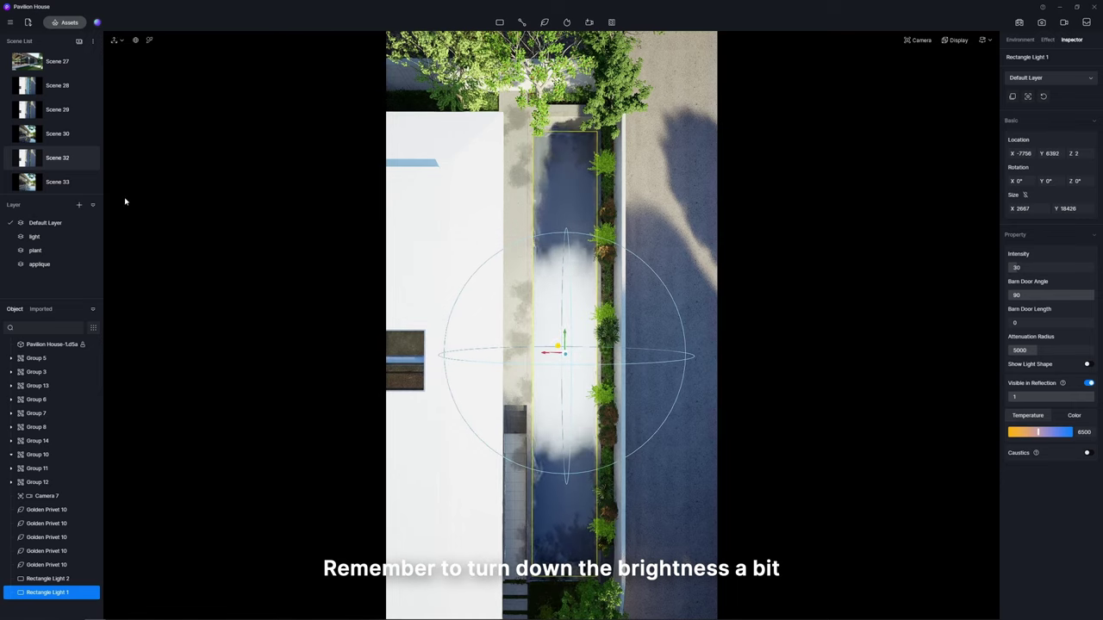
click(54, 181)
text(0.3)
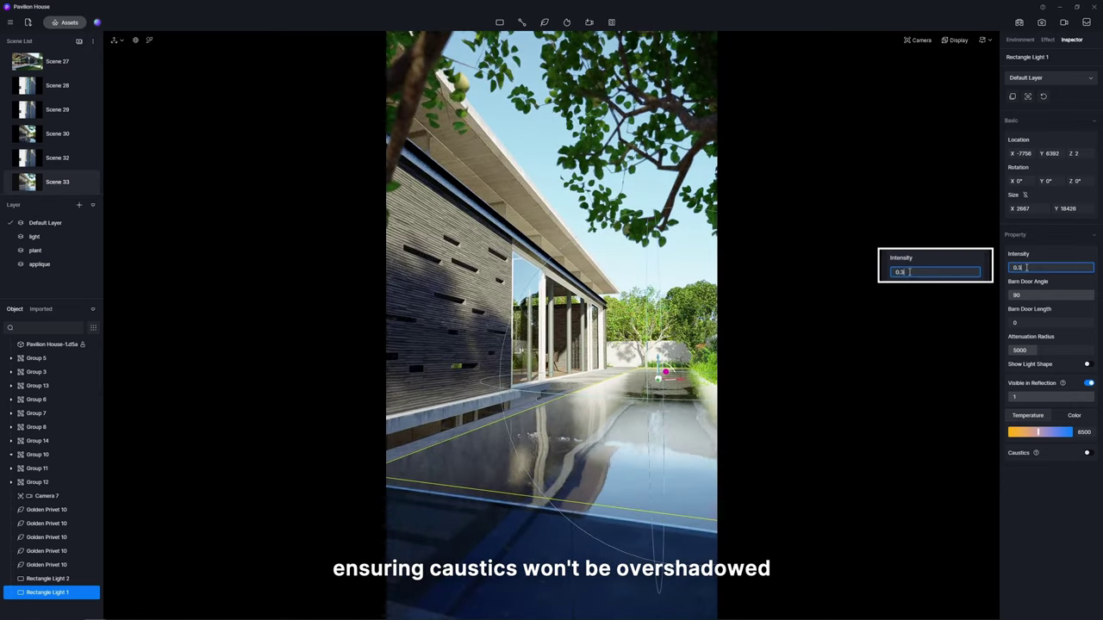
key(Return)
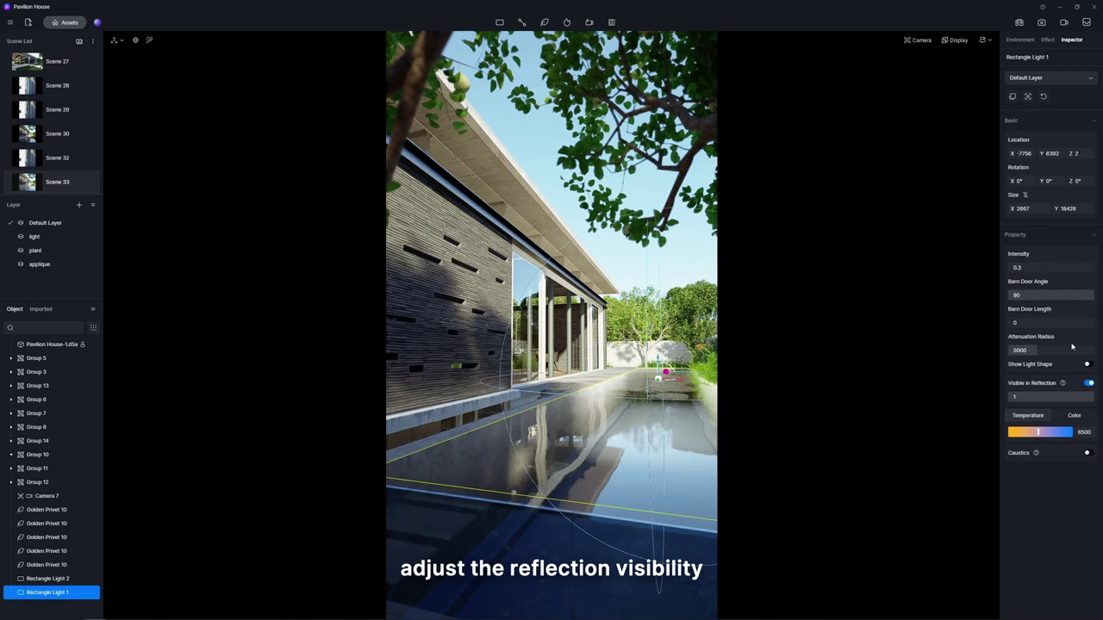
click(1089, 382)
drag(1038, 417, 1047, 418)
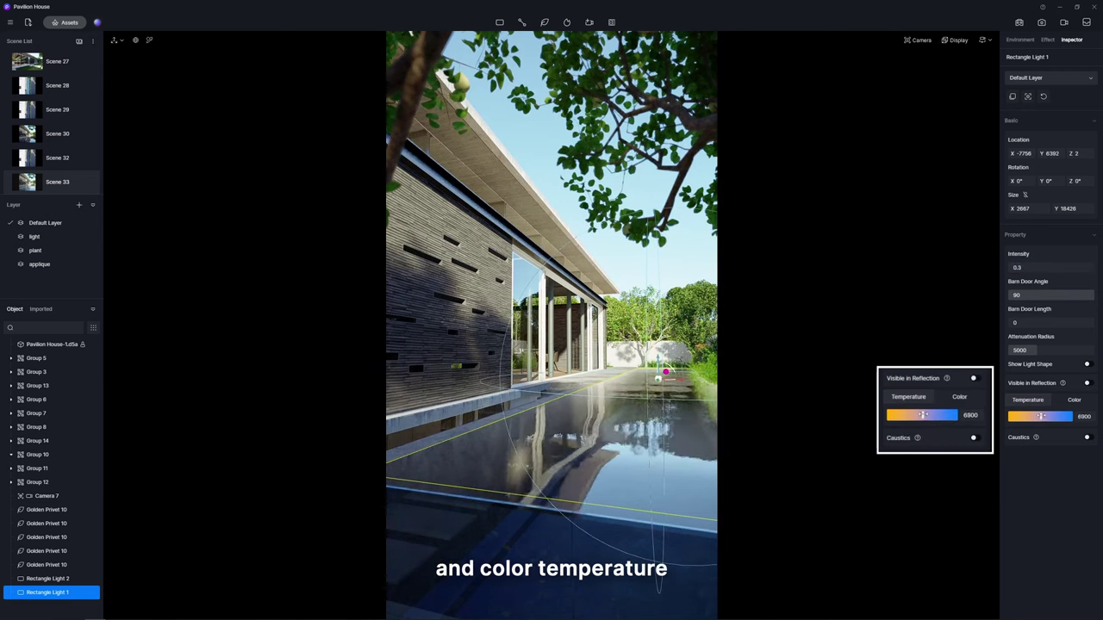
click(1084, 439)
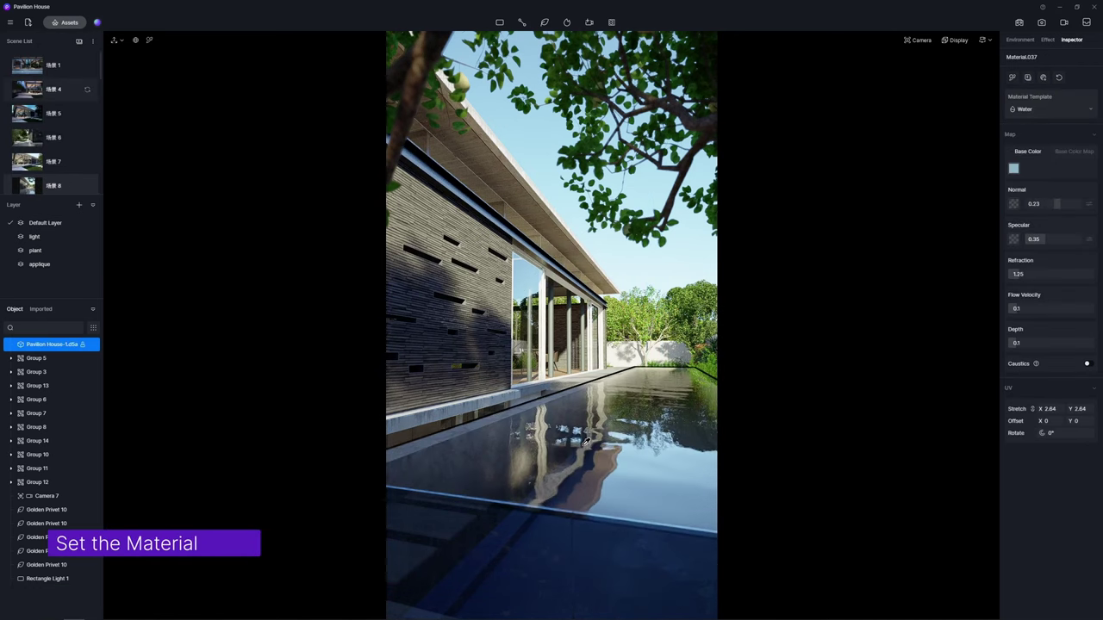
Keep the pool on the Water template, raising normal strength and flow velocity to 0.32.
click(1051, 110)
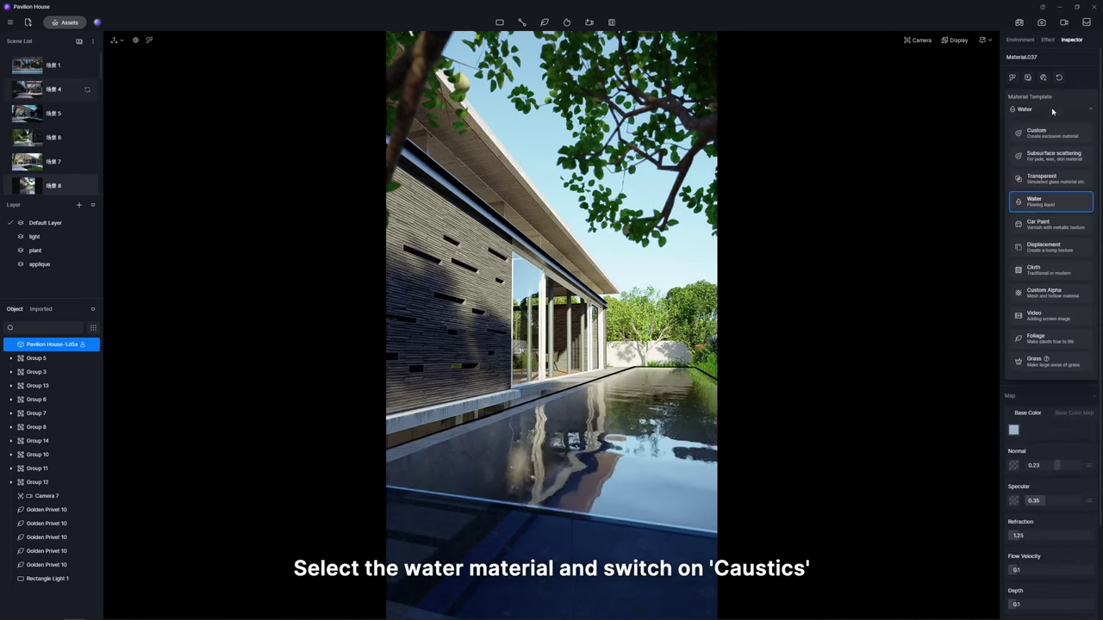
click(1055, 205)
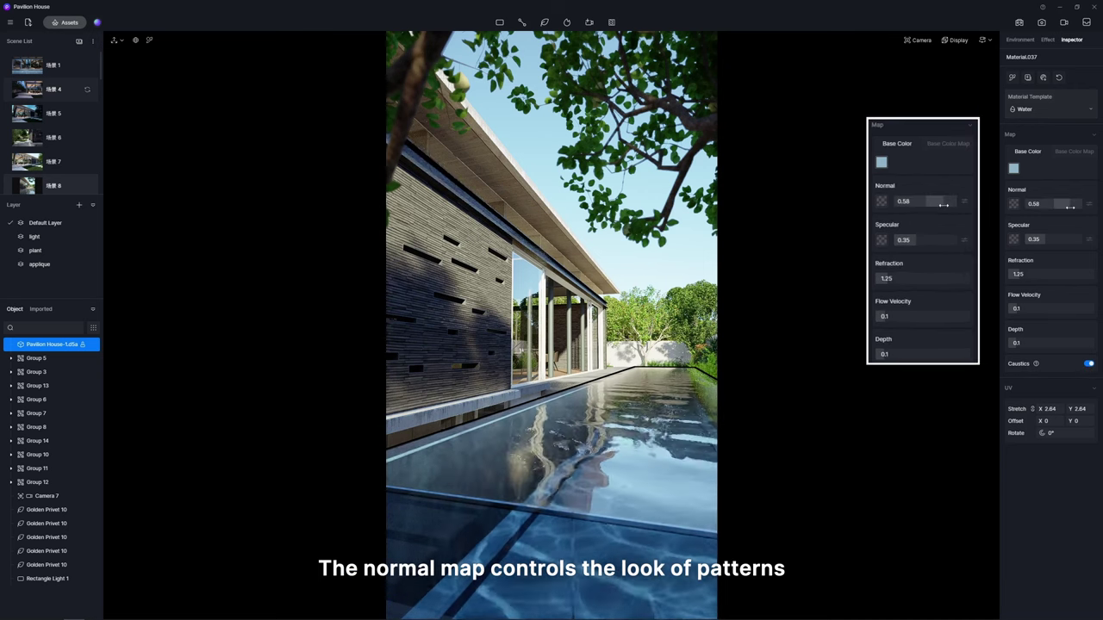
mouse_move(1056, 205)
mouse_down()
mouse_move(1072, 213)
mouse_move(1056, 204)
mouse_up()
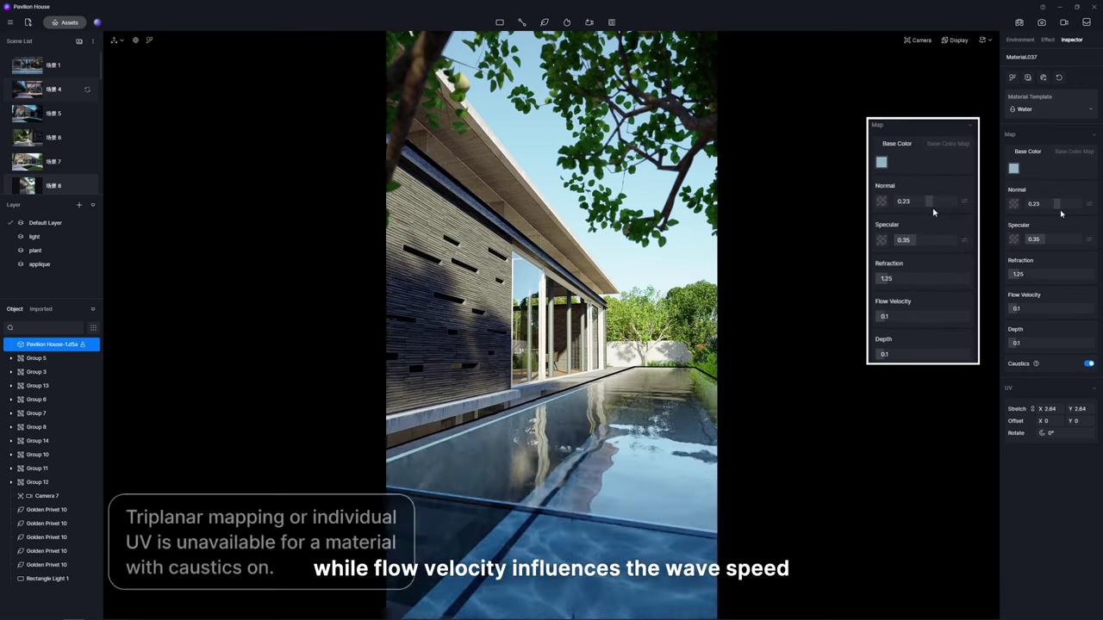
drag(1028, 313, 1030, 310)
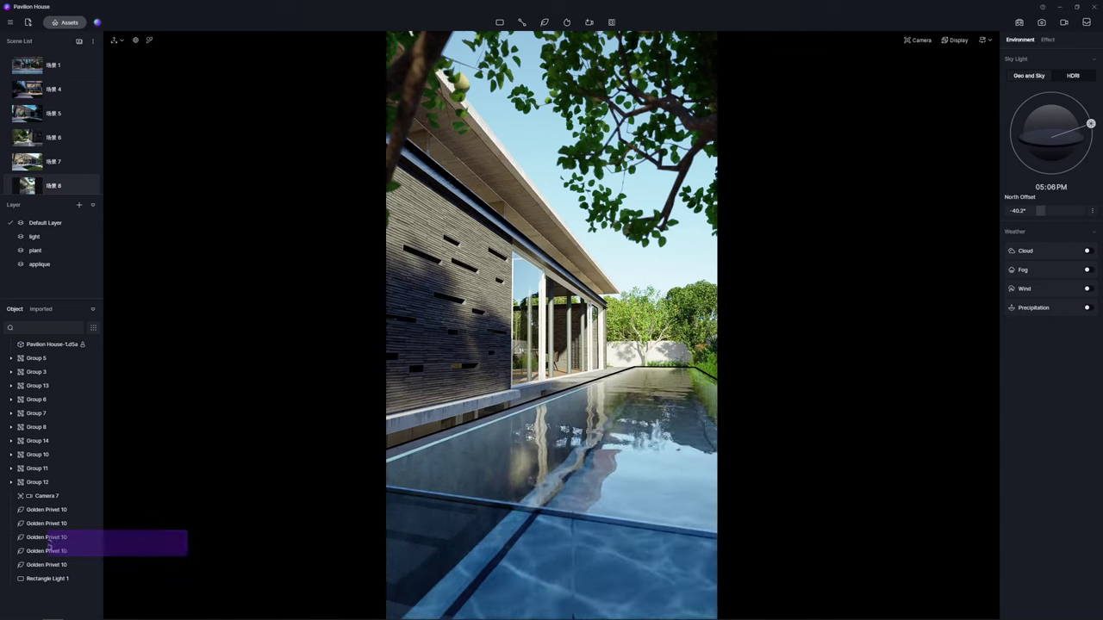
Lower the pool-bottom cement specular to 0.11 and raise the water Depth.
click(633, 422)
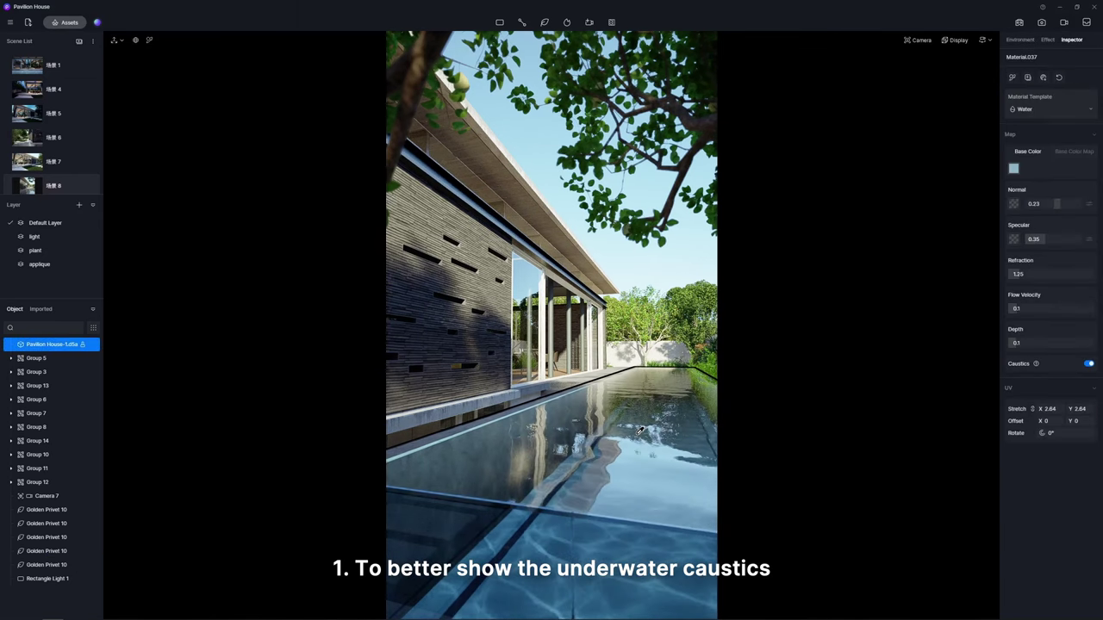
click(638, 429)
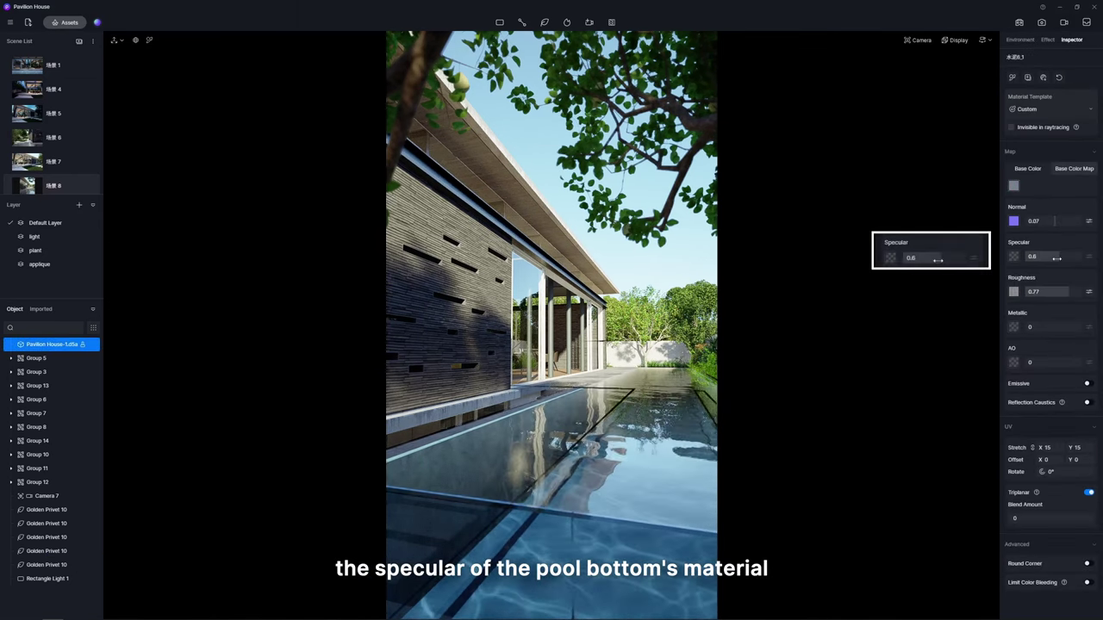
drag(1050, 258, 1031, 260)
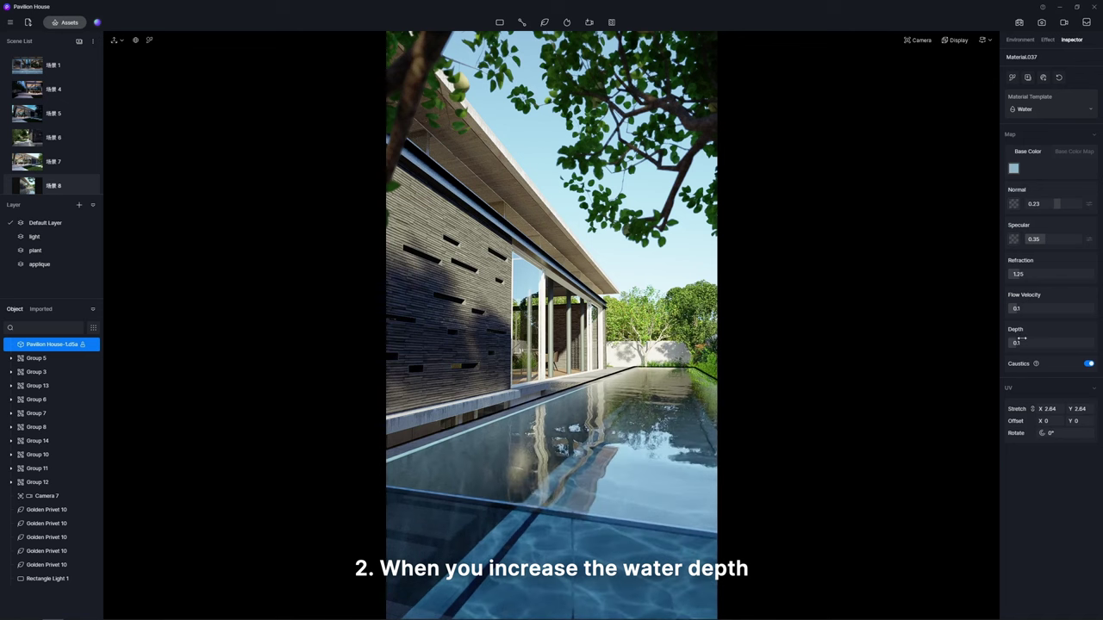
mouse_move(1045, 346)
mouse_down()
mouse_move(1062, 345)
mouse_move(1015, 344)
mouse_up()
Try a magenta tint on Rectangle Light 1, lift it to height 122, and set caustics intensity 1.7, softness 1.
click(670, 379)
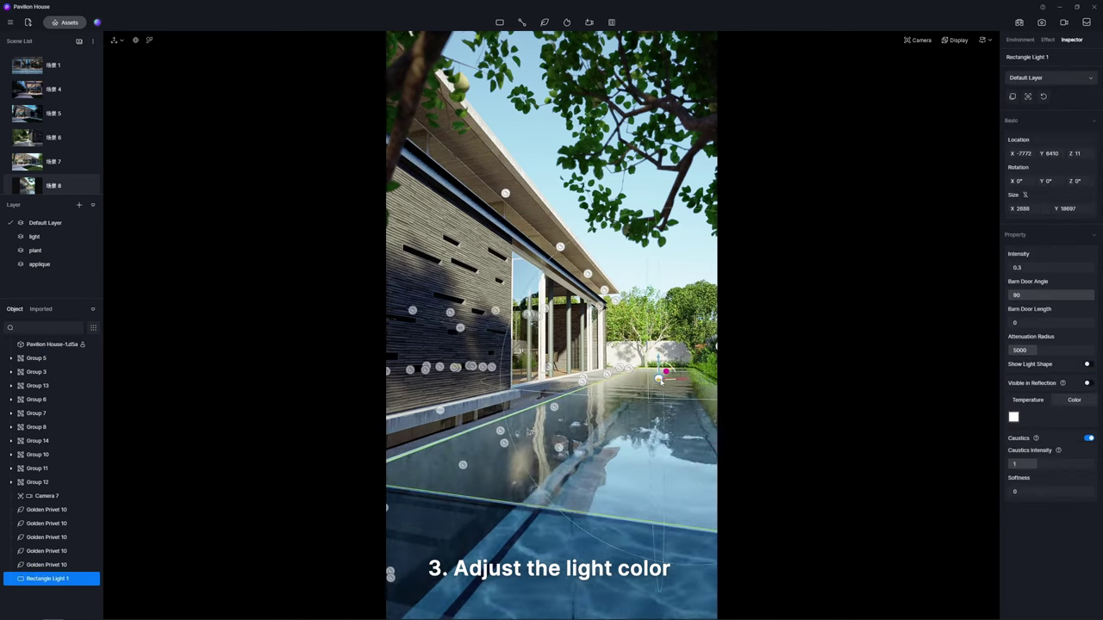
click(1013, 421)
click(1027, 335)
drag(1016, 387, 1061, 387)
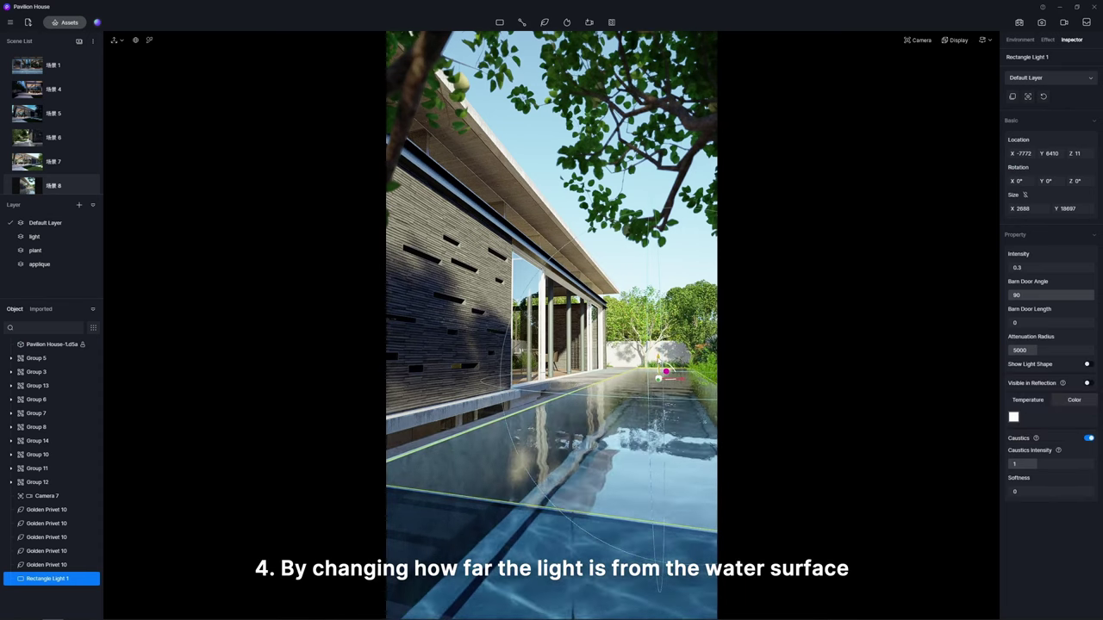
mouse_move(658, 358)
mouse_down()
mouse_move(658, 344)
mouse_move(656, 353)
mouse_up()
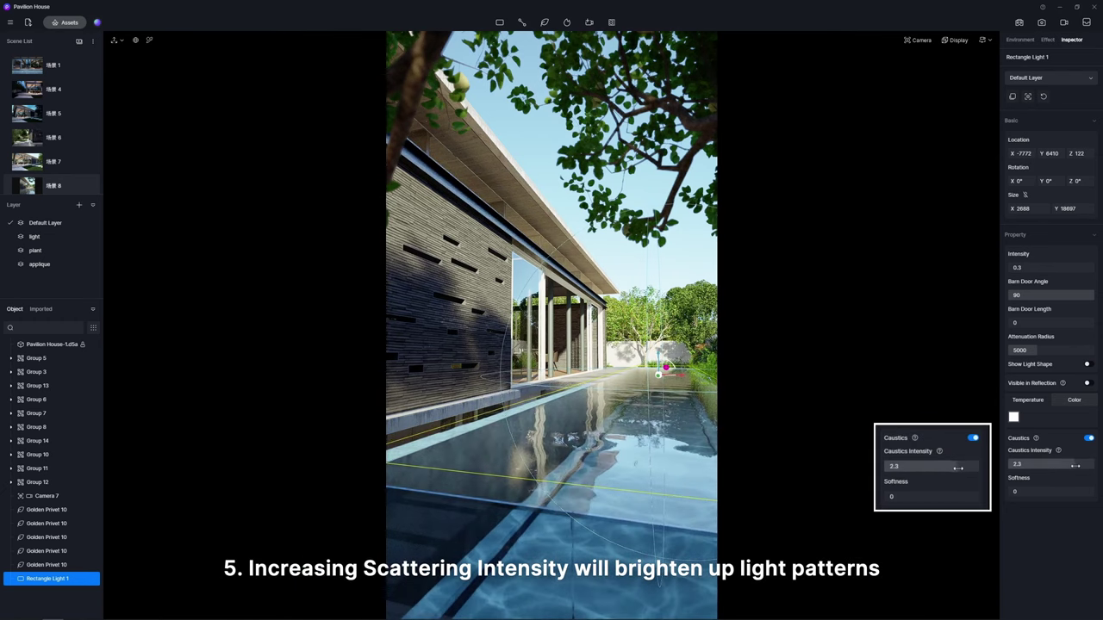
mouse_move(1089, 465)
mouse_down()
mouse_move(1044, 468)
mouse_move(1097, 498)
mouse_up()
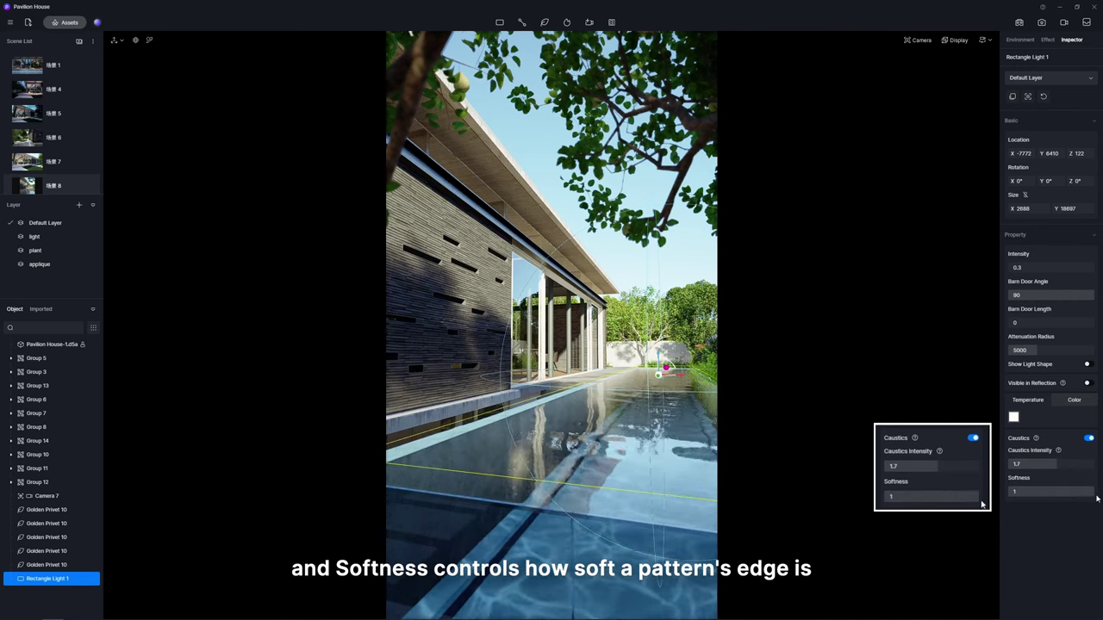